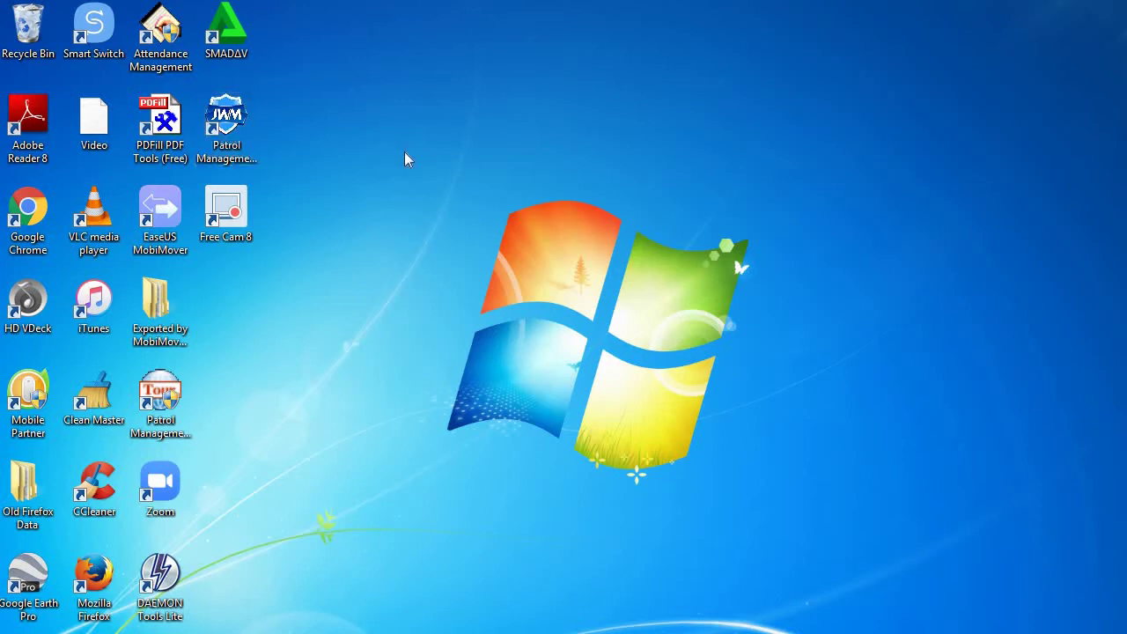
- Launch the Patrol Management System from its desktop shortcut
{"action": "double_click", "coordinate": [238, 129]}
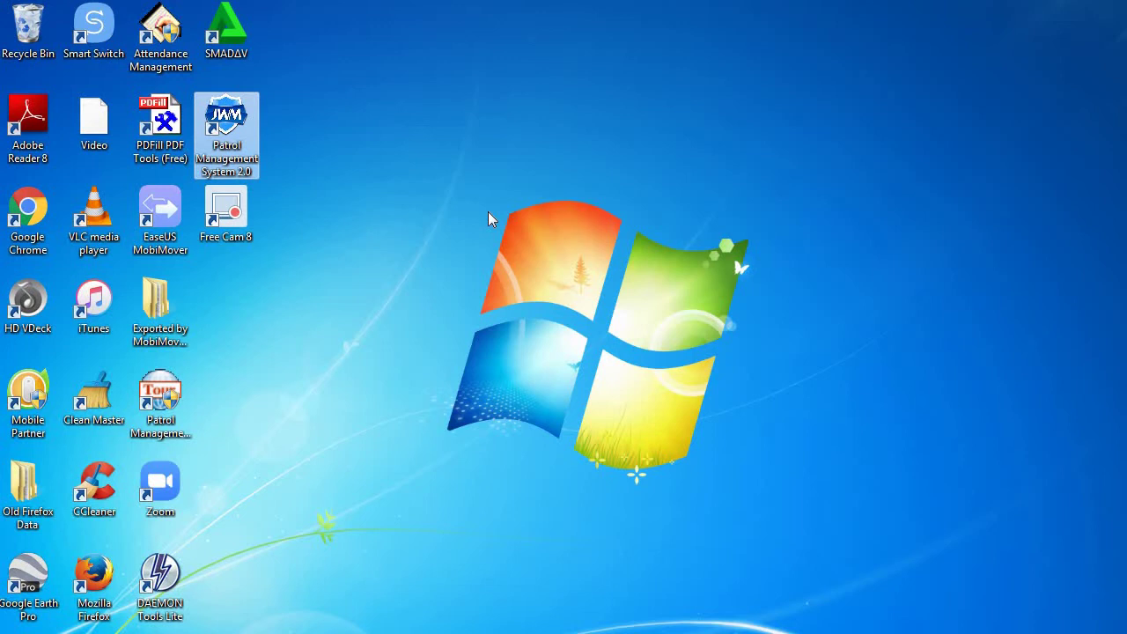
- Log in as Supervisor with the account password to reach the home screen
{"action": "double_click", "coordinate": [232, 135]}
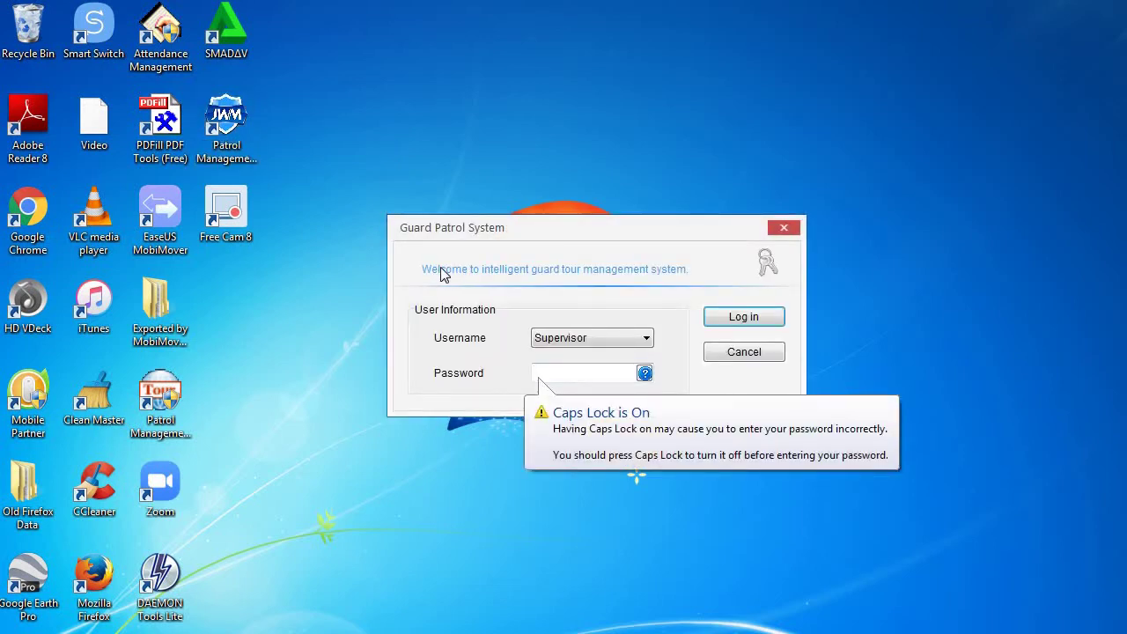
{"action": "type", "text": "123"}
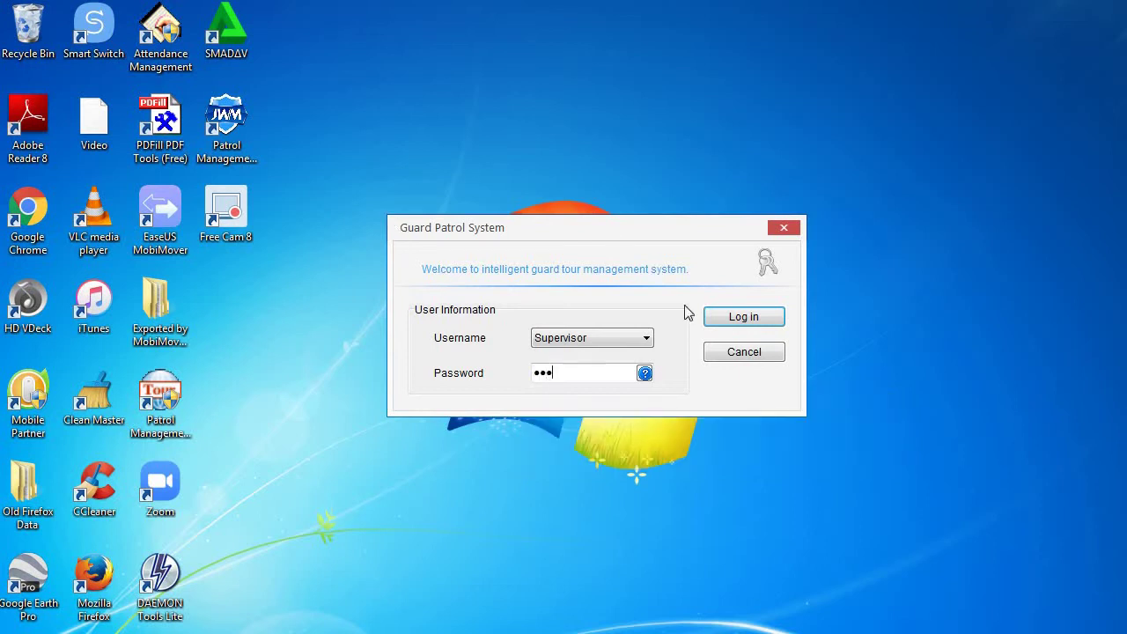
{"action": "left_click", "coordinate": [761, 320]}
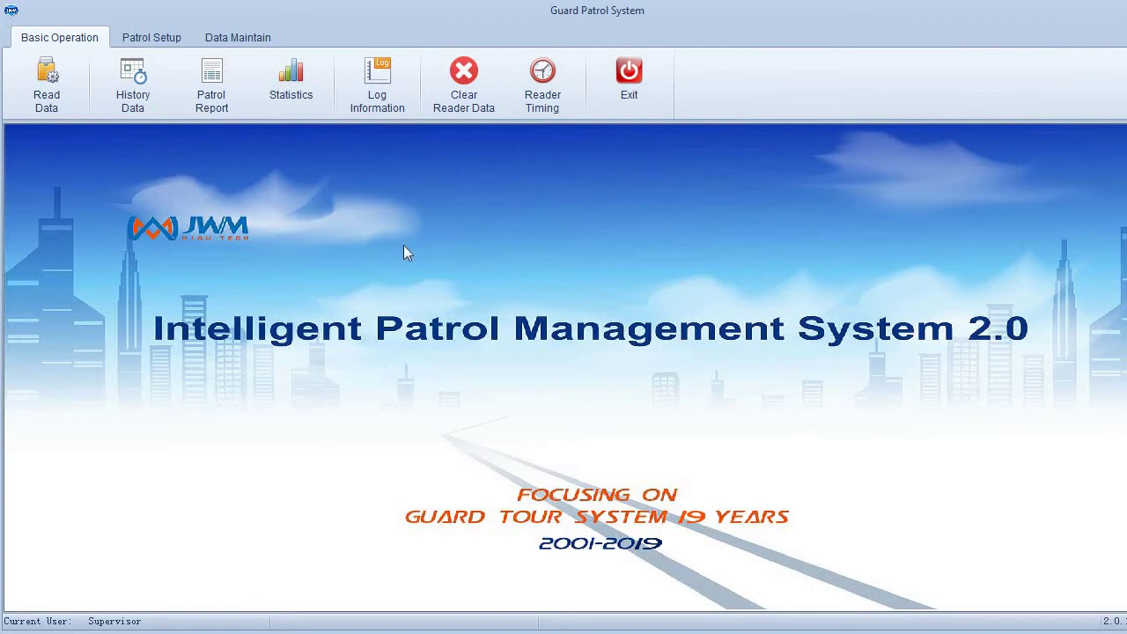
- Open Data Maintain's Restore Data and view the D:\Data_Backup .FDB file, closing without restoring
{"action": "left_click", "coordinate": [239, 40]}
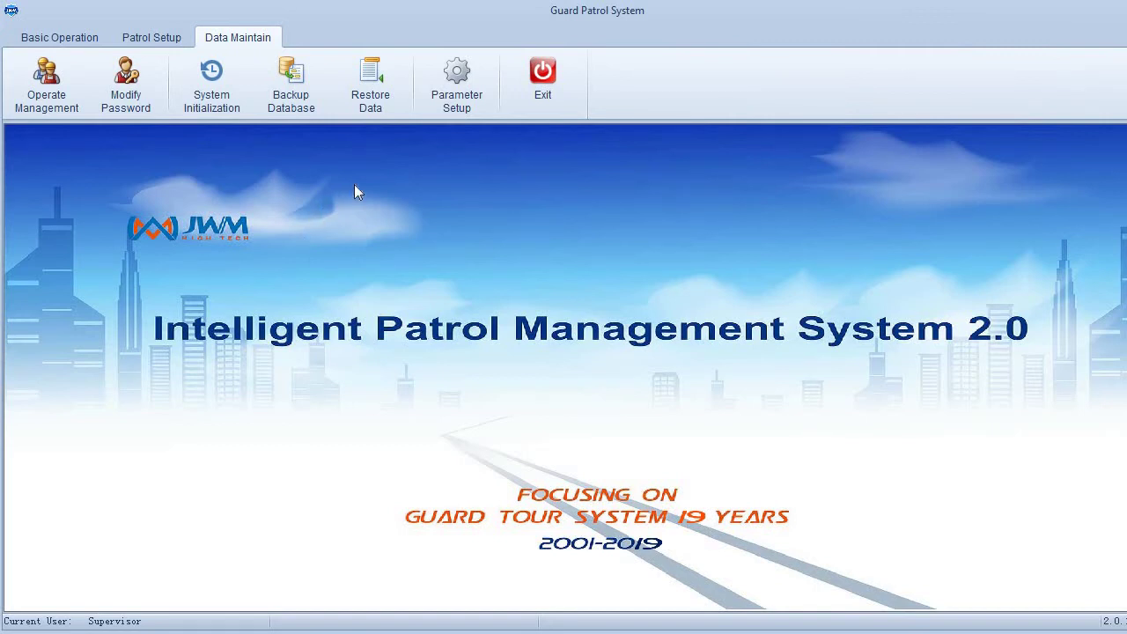
{"action": "left_click", "coordinate": [391, 100]}
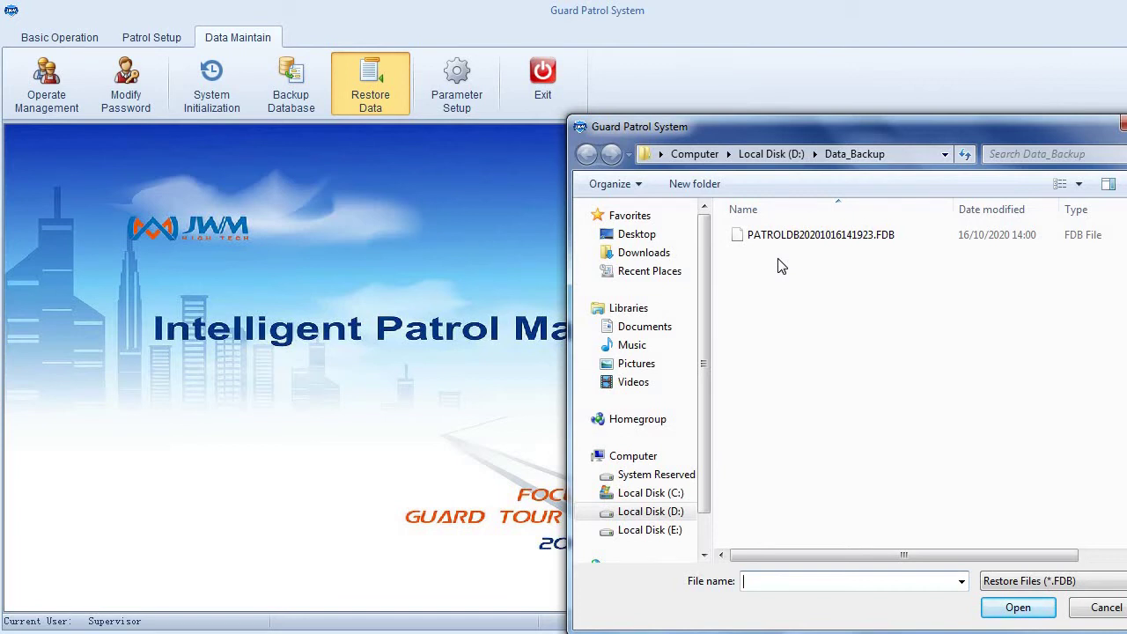
{"action": "left_click_drag", "start_coordinate": [847, 128], "coordinate": [682, 69]}
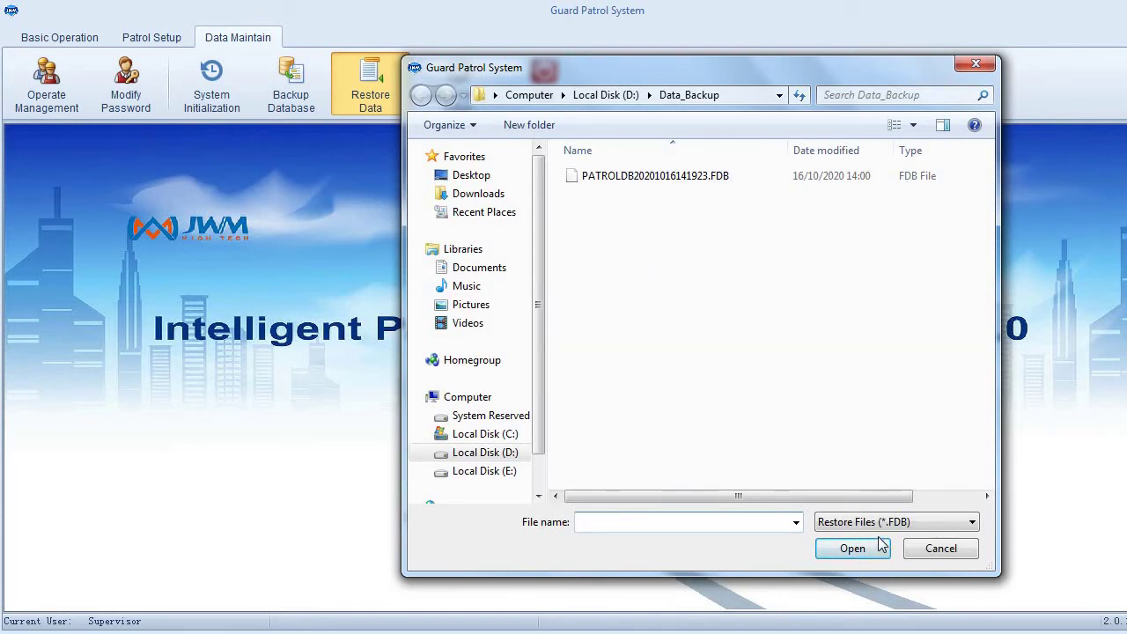
{"action": "left_click", "coordinate": [976, 63]}
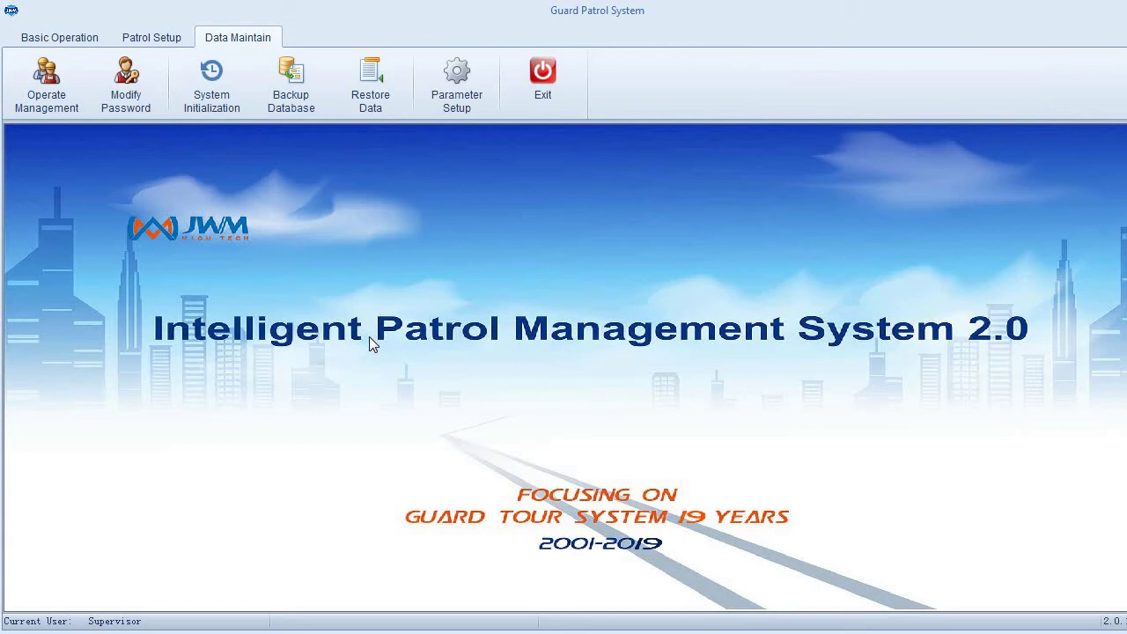
- Try Read Data twice, dismiss both no-reader warnings, and open the Patrol Report page
{"action": "left_click", "coordinate": [66, 40]}
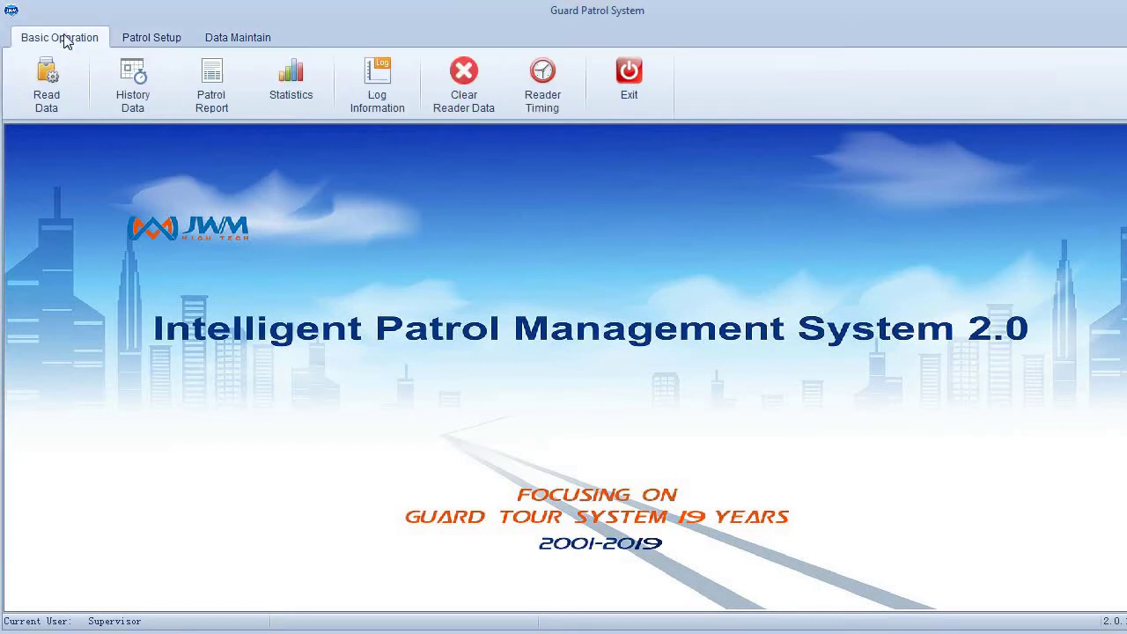
{"action": "left_click", "coordinate": [66, 99]}
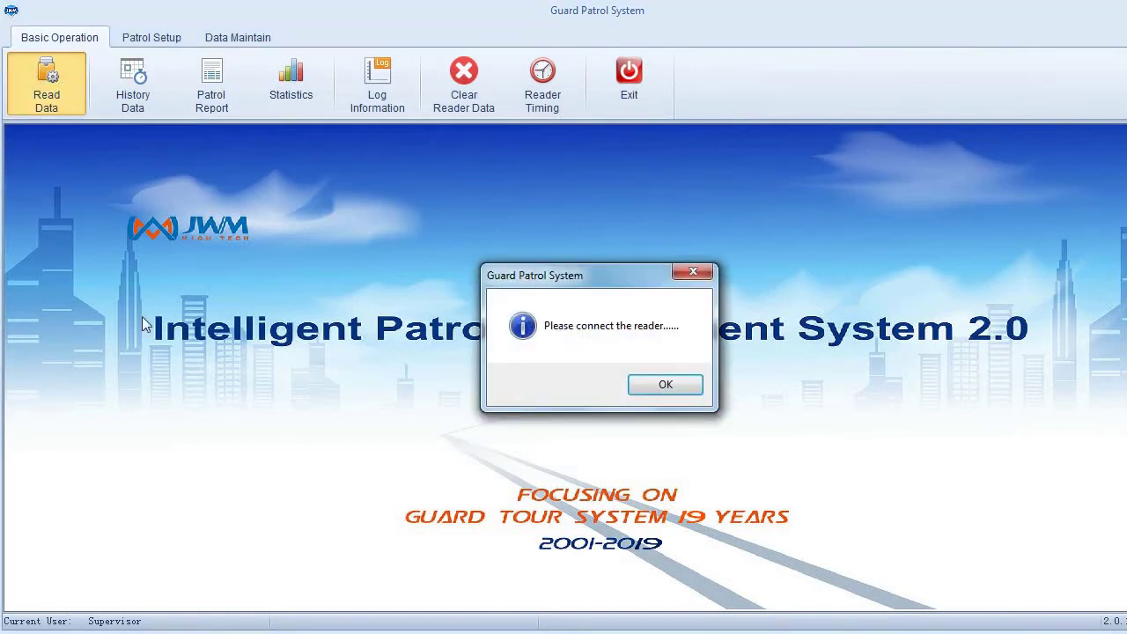
{"action": "left_click", "coordinate": [692, 273]}
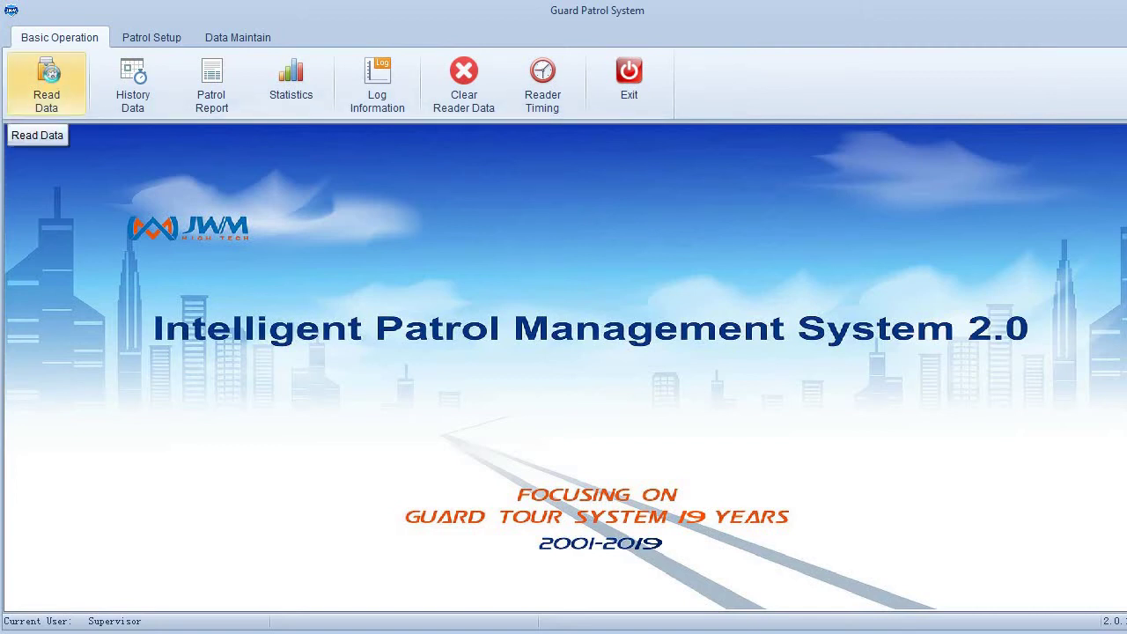
{"action": "left_click", "coordinate": [53, 81]}
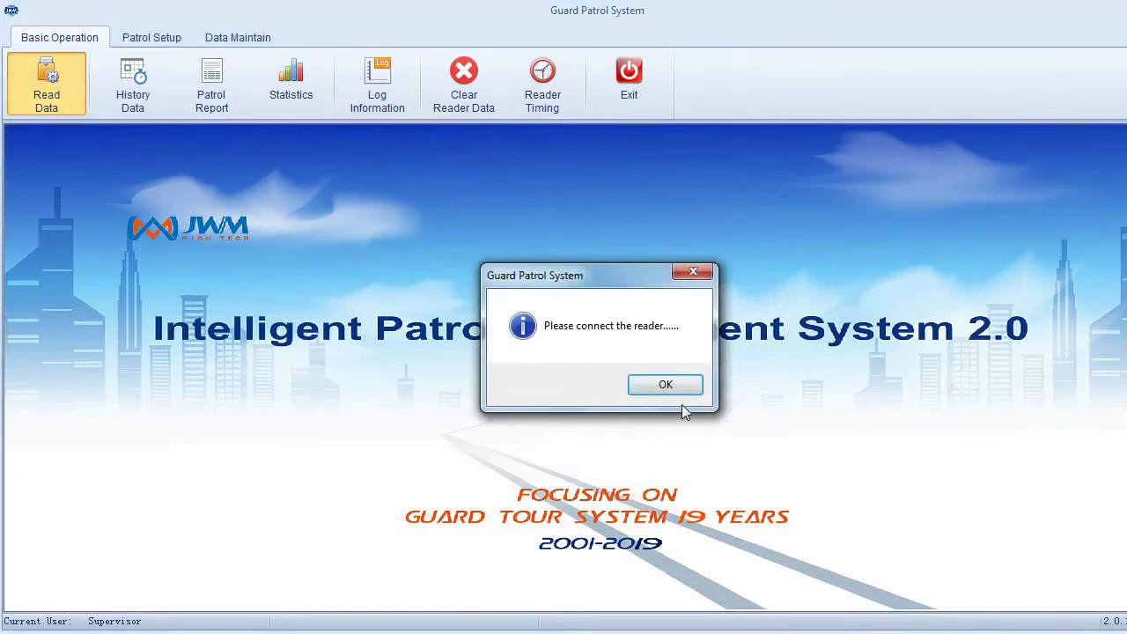
{"action": "left_click", "coordinate": [659, 387]}
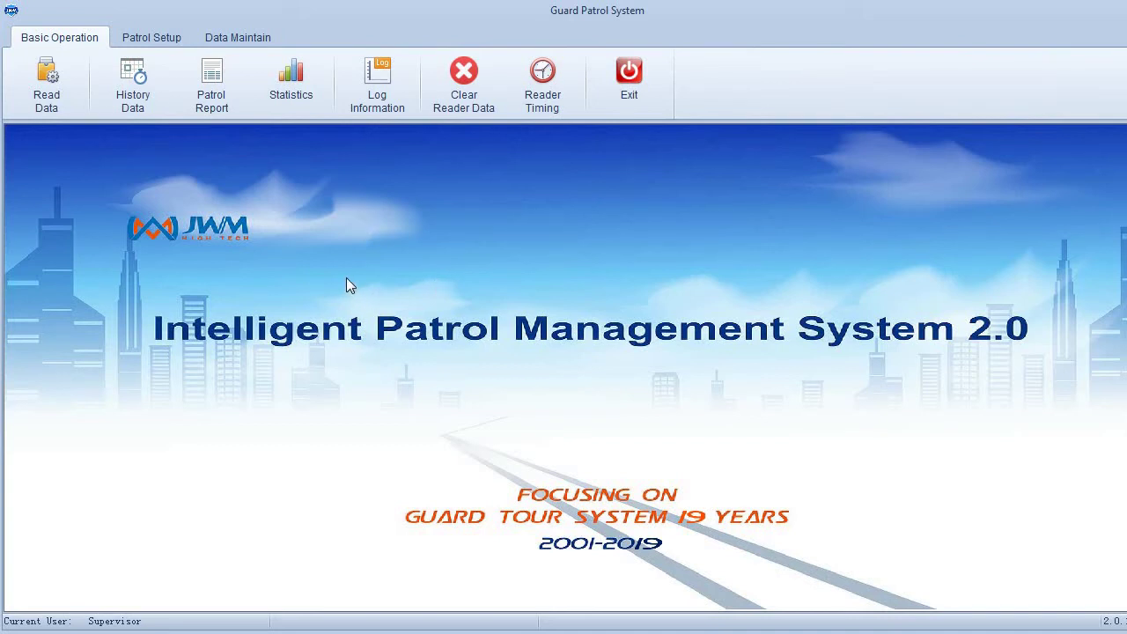
{"action": "left_click", "coordinate": [211, 83]}
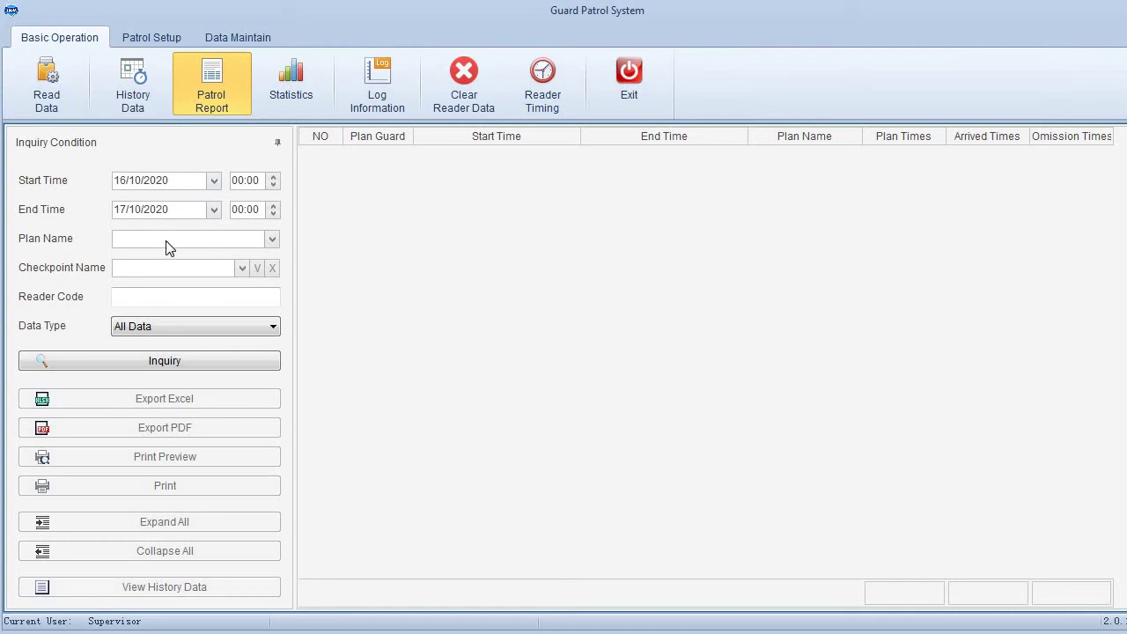
- Run the Patrol Report for plan JADWAL KELILING with Data Type set to Omission Data
{"action": "left_click", "coordinate": [169, 248]}
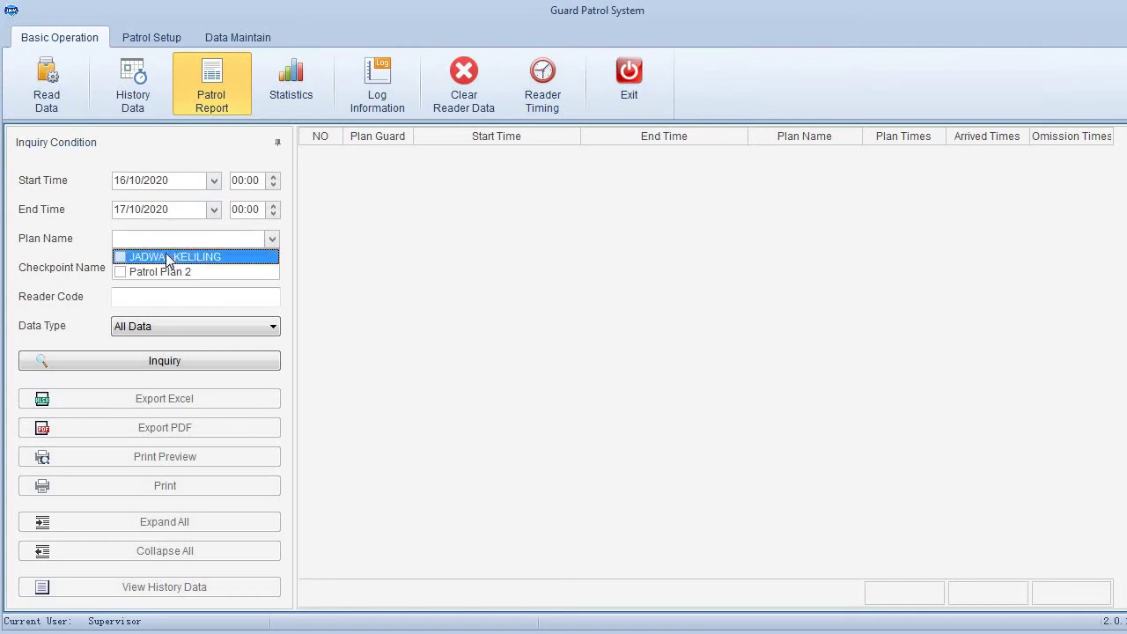
{"action": "left_click", "coordinate": [170, 257]}
{"action": "left_click", "coordinate": [304, 259]}
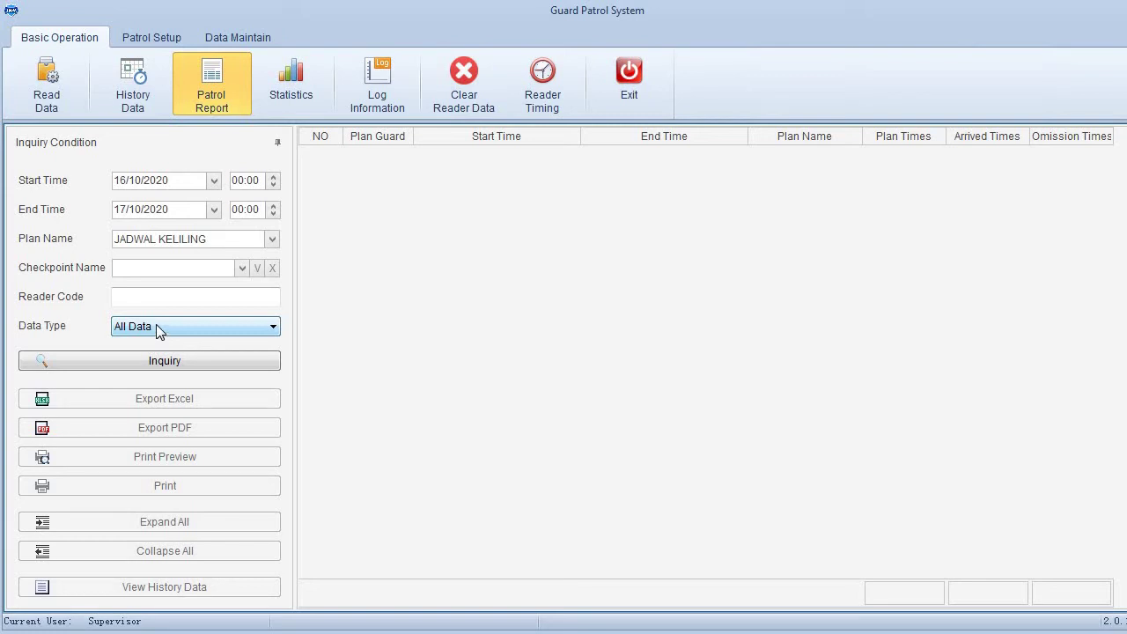
{"action": "left_click", "coordinate": [156, 327]}
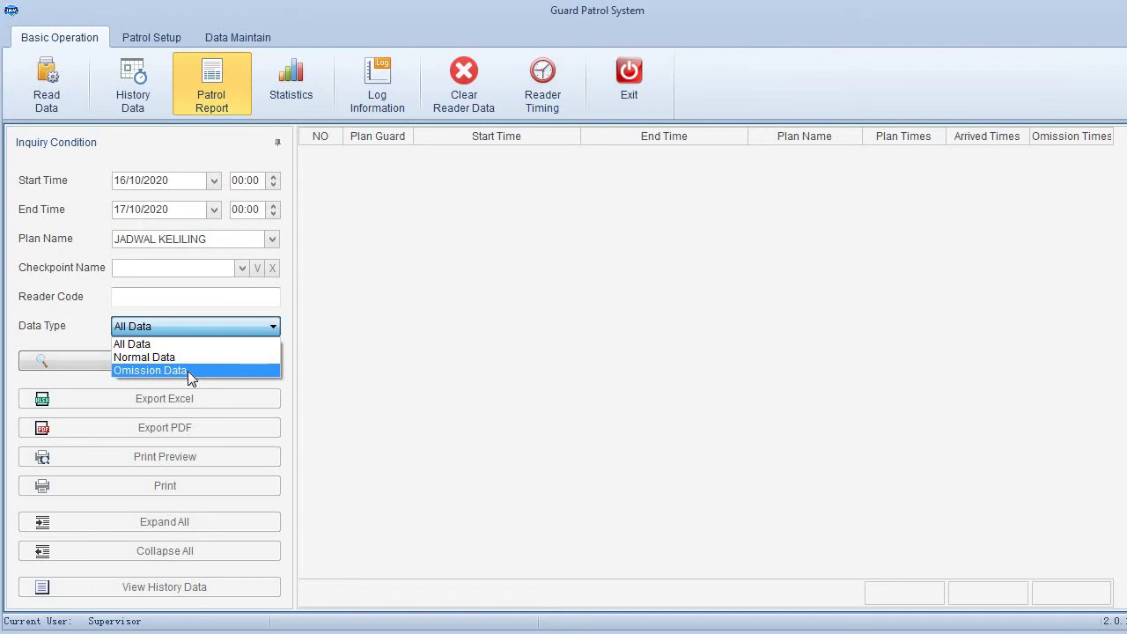
{"action": "left_click", "coordinate": [187, 371]}
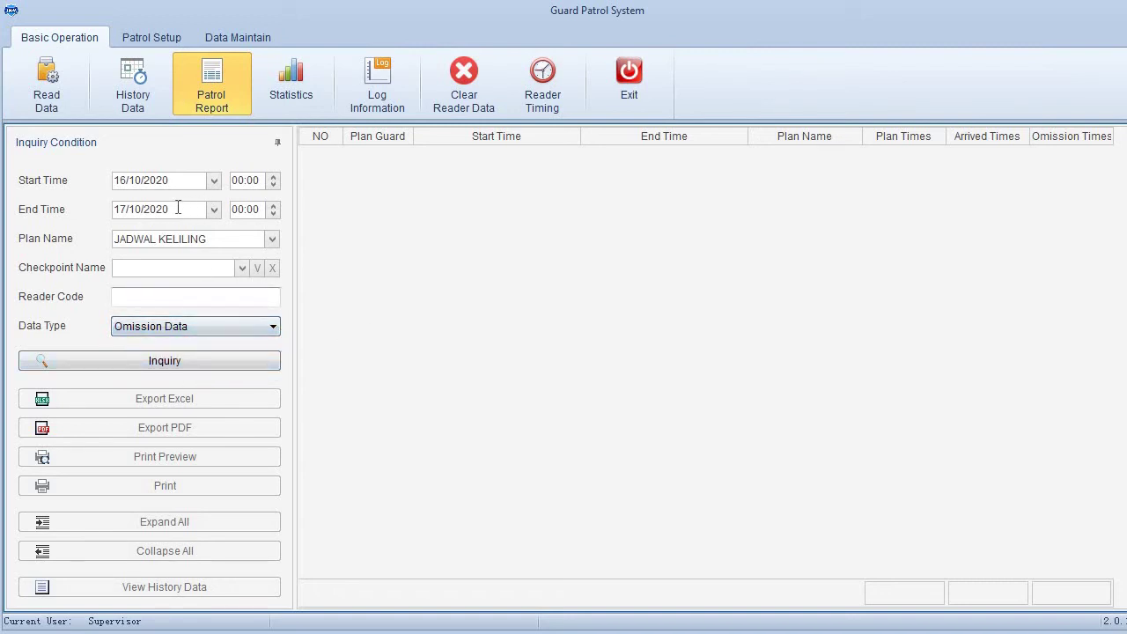
{"action": "left_click", "coordinate": [155, 362]}
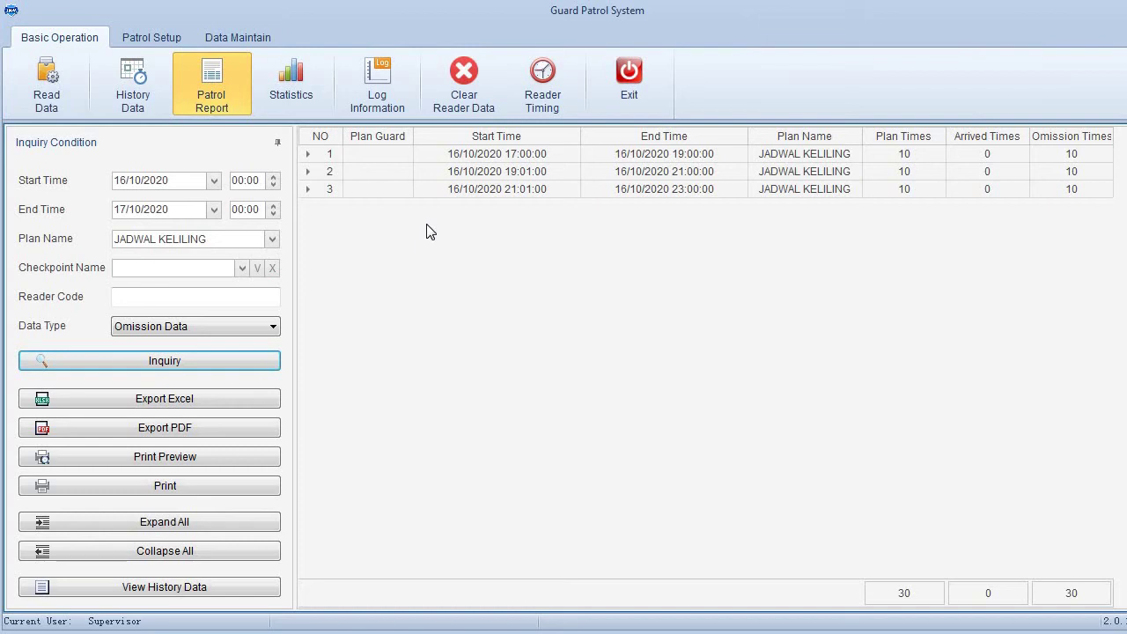
- Swap the plan selection from JADWAL KELILING to Patrol Plan 2 and rerun the report
{"action": "left_click", "coordinate": [276, 243]}
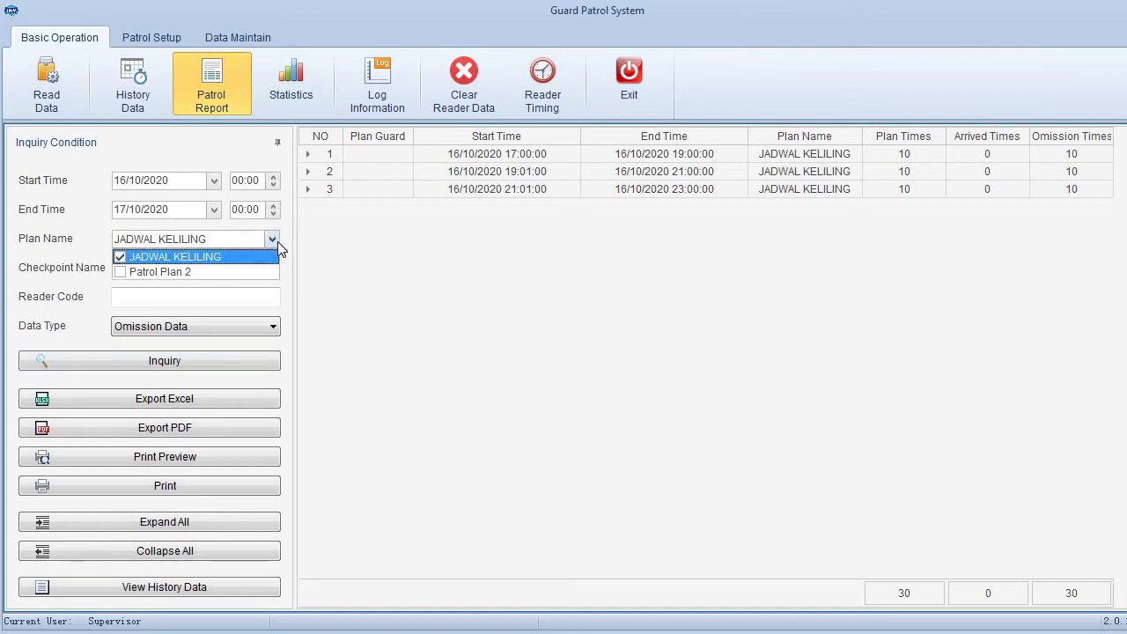
{"action": "left_click", "coordinate": [220, 272]}
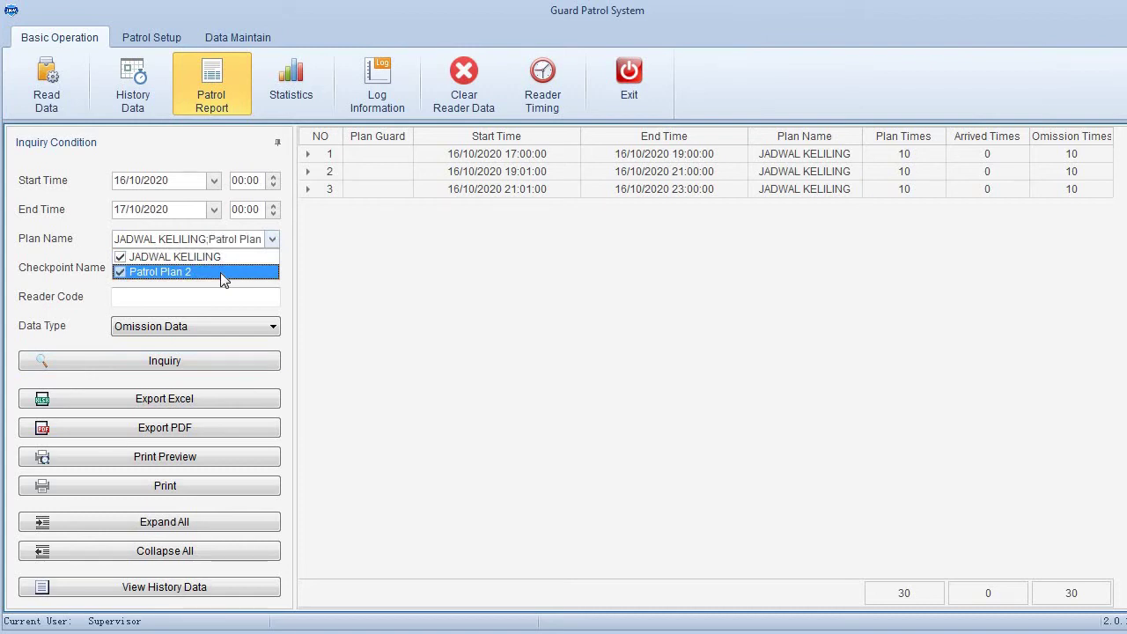
{"action": "left_click", "coordinate": [119, 257]}
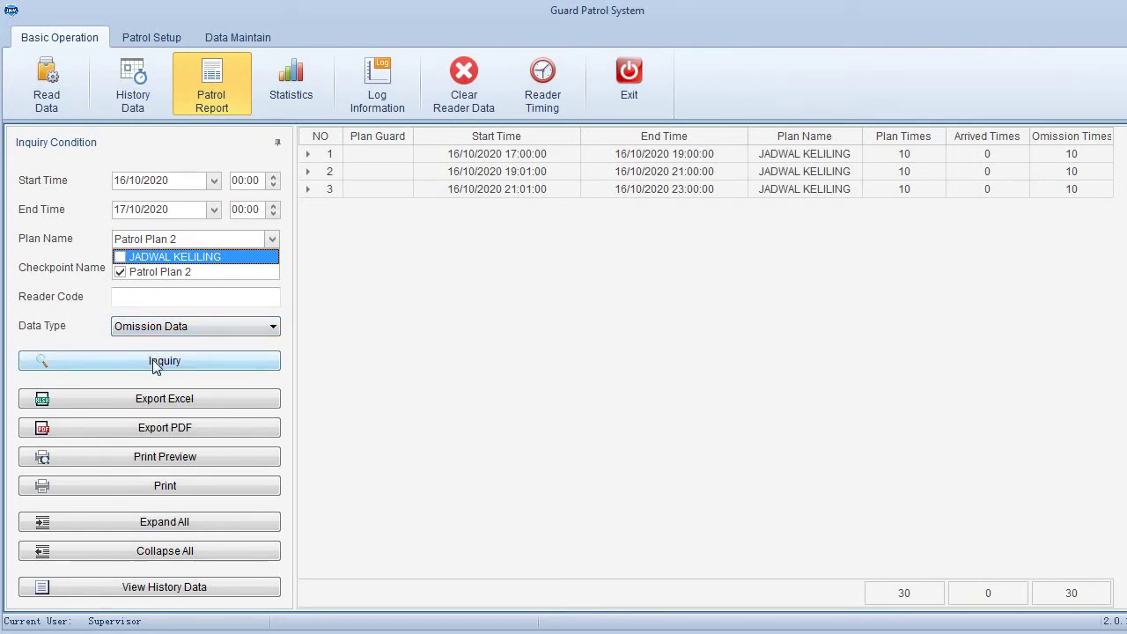
{"action": "left_click", "coordinate": [153, 360]}
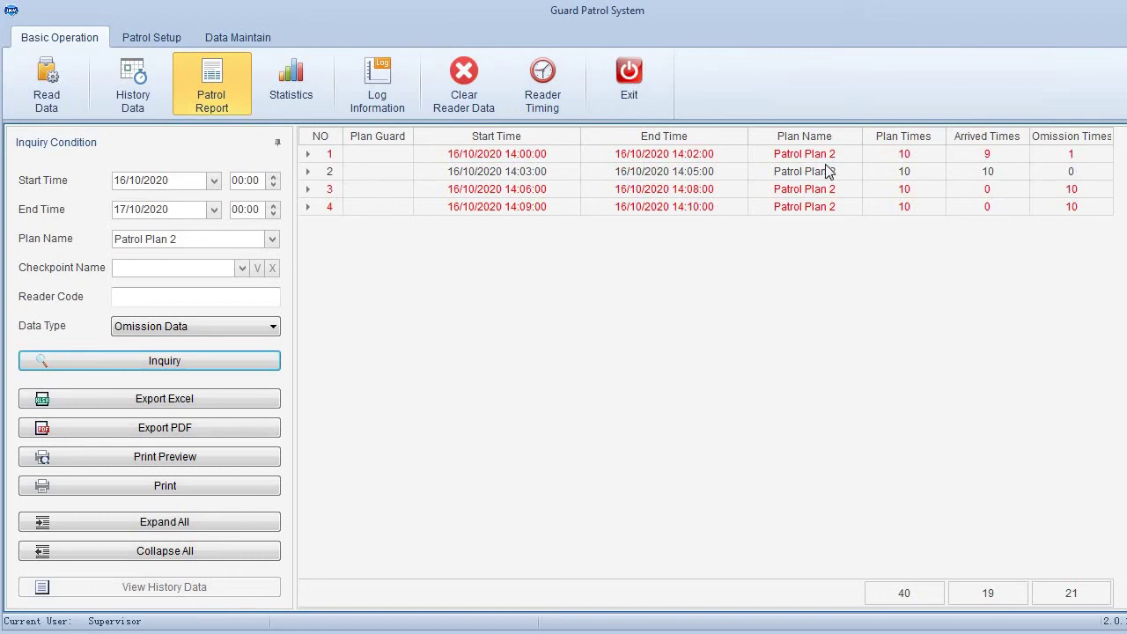
- Expand the checkpoint details of all four Patrol Plan 2 rounds
{"action": "double_click", "coordinate": [696, 157]}
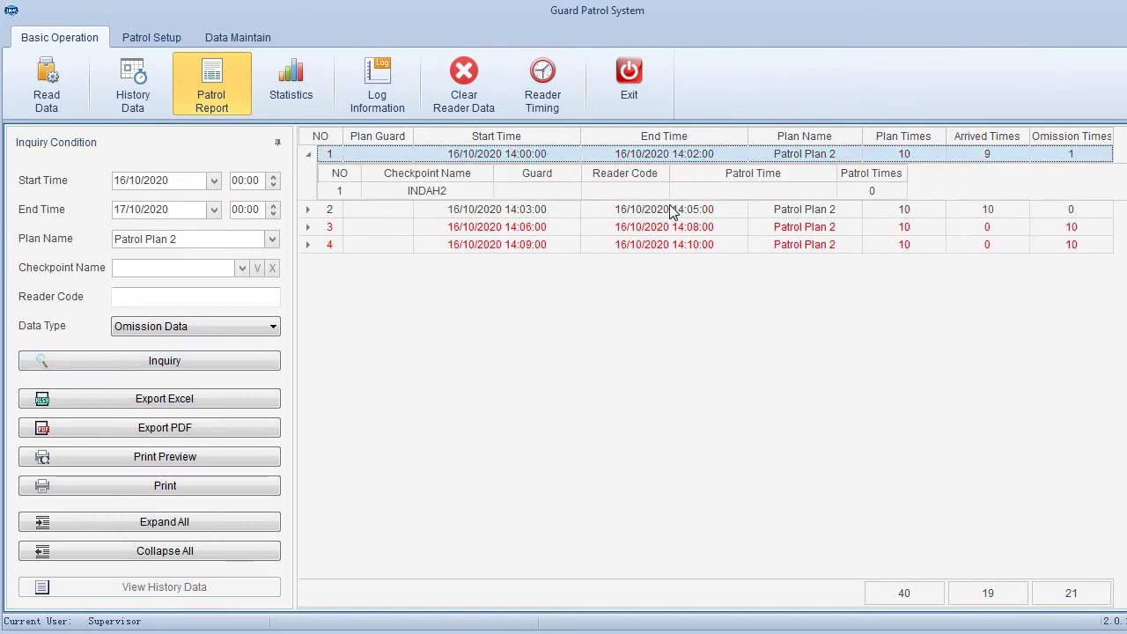
{"action": "double_click", "coordinate": [671, 212]}
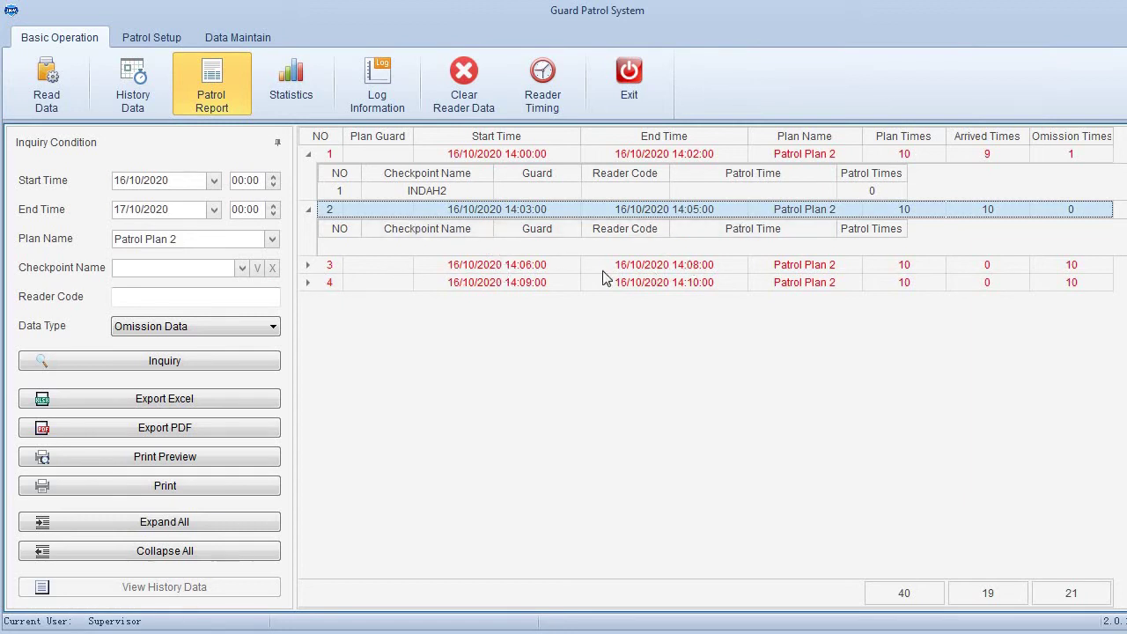
{"action": "double_click", "coordinate": [534, 266]}
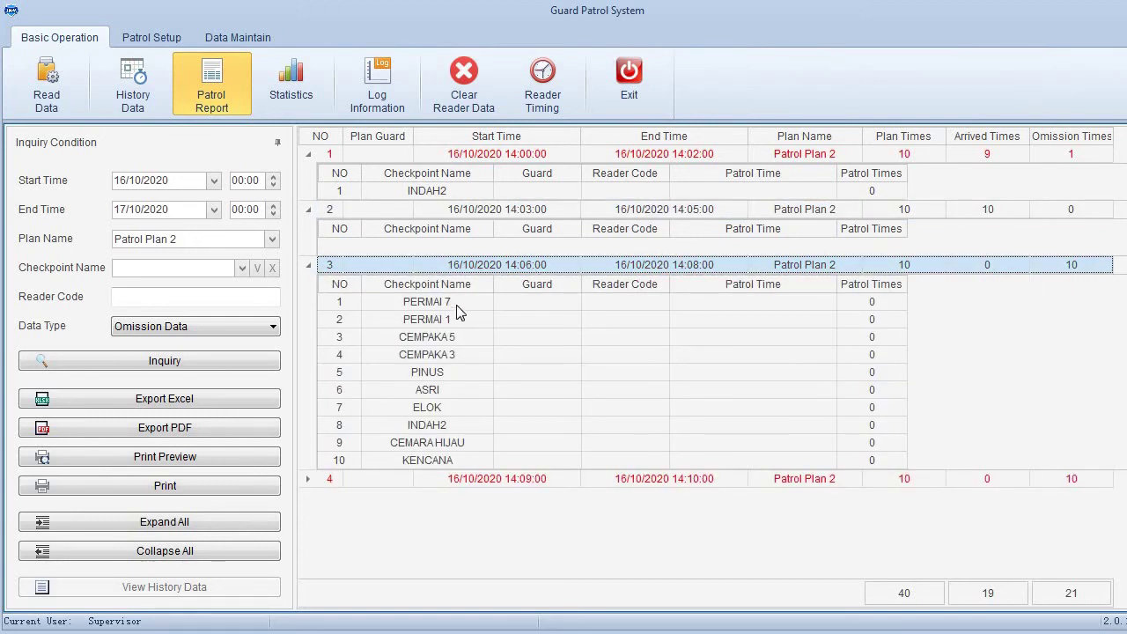
{"action": "double_click", "coordinate": [478, 480]}
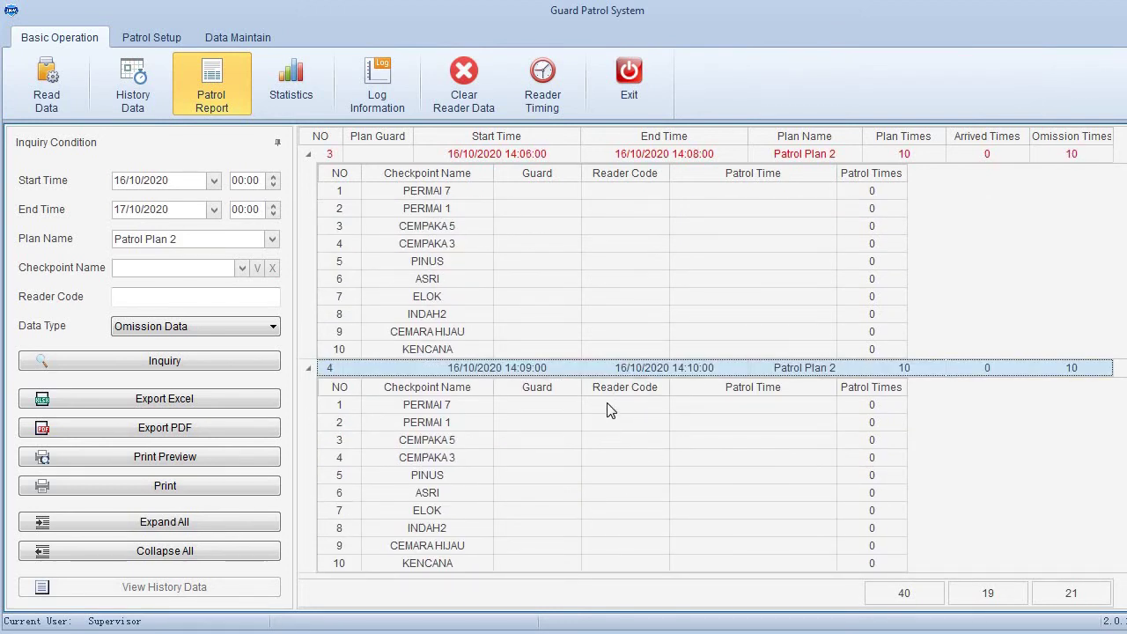
{"action": "scroll", "coordinate": [610, 409], "scroll_direction": "up", "scroll_amount": 2}
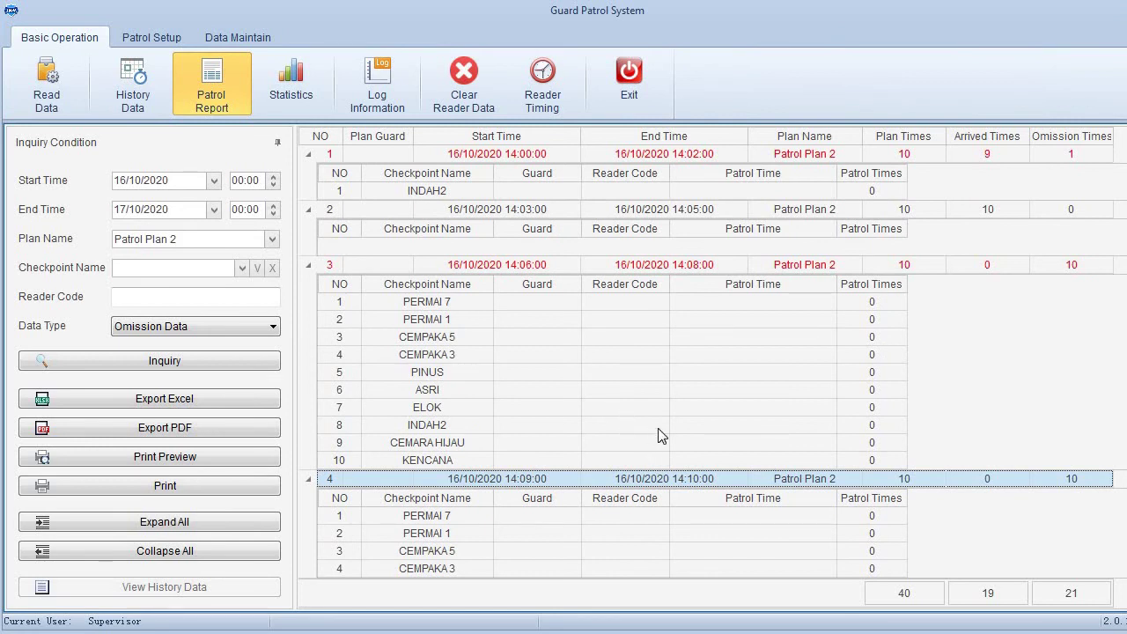
{"action": "left_click", "coordinate": [177, 327]}
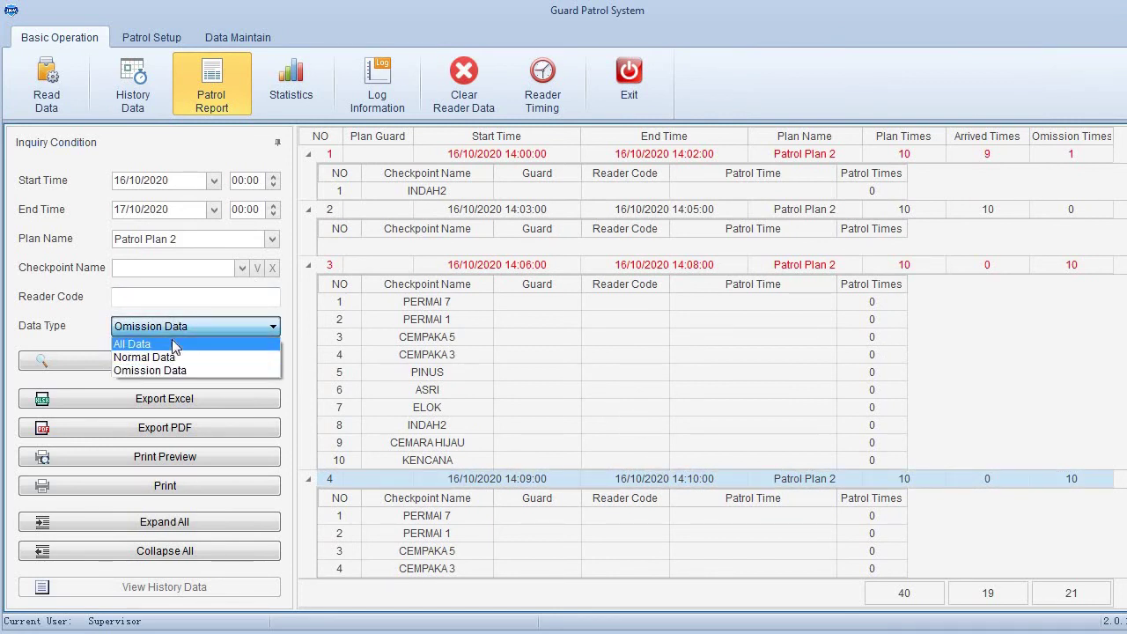
- Rerun the Patrol Plan 2 report with All Data and expand round 1's checkpoints
{"action": "left_click", "coordinate": [171, 342]}
{"action": "left_click", "coordinate": [165, 360]}
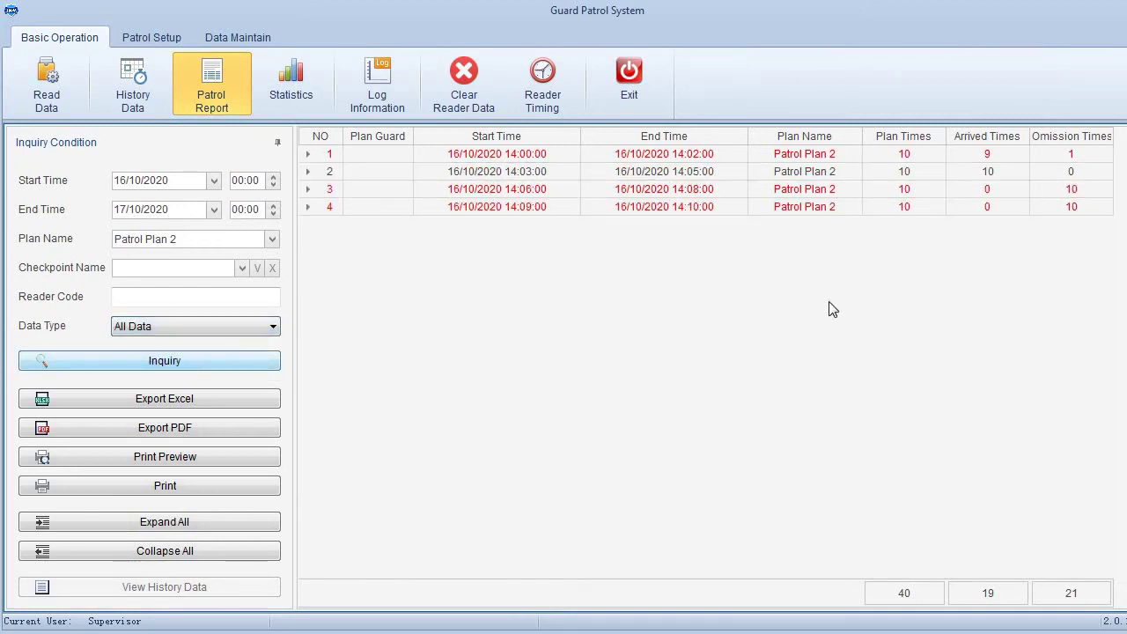
{"action": "double_click", "coordinate": [602, 156]}
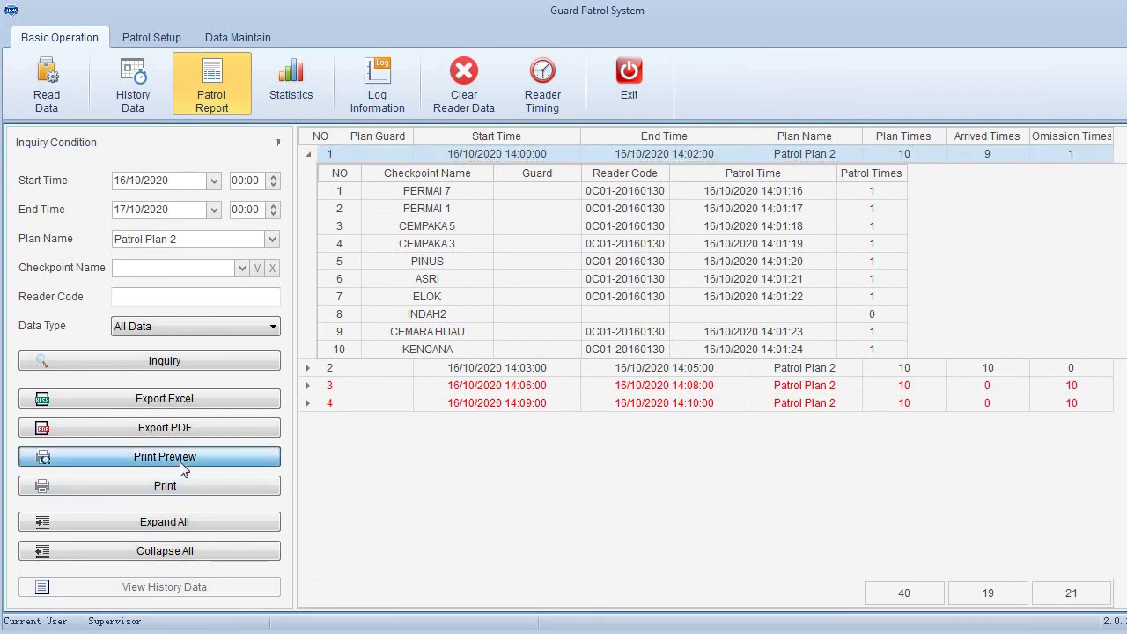
{"action": "left_click", "coordinate": [120, 456]}
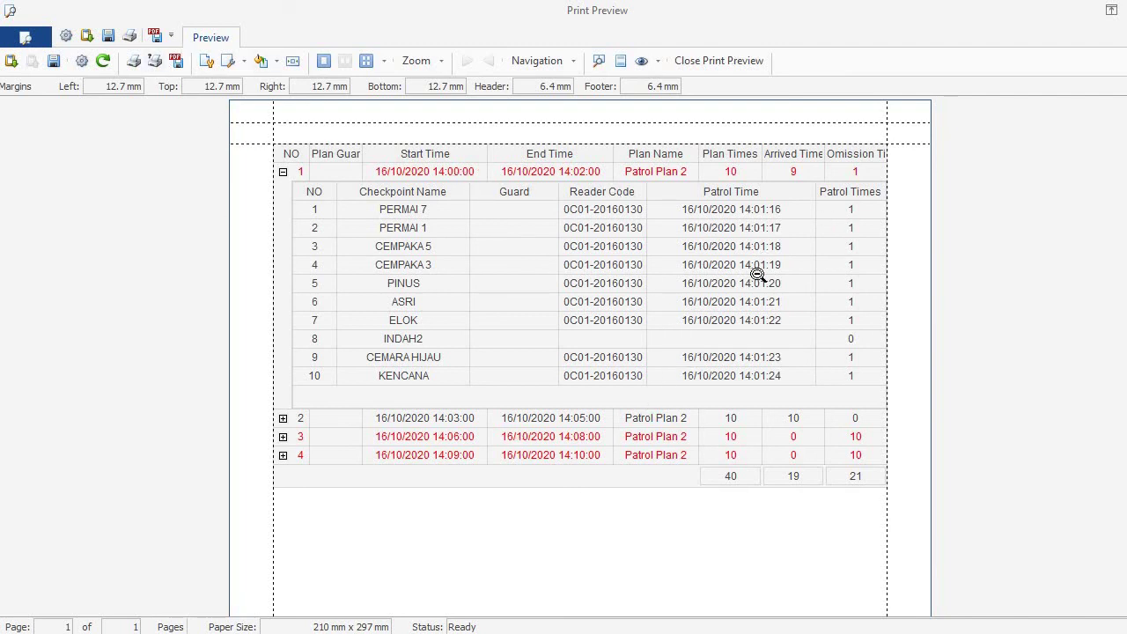
{"action": "left_click", "coordinate": [749, 61]}
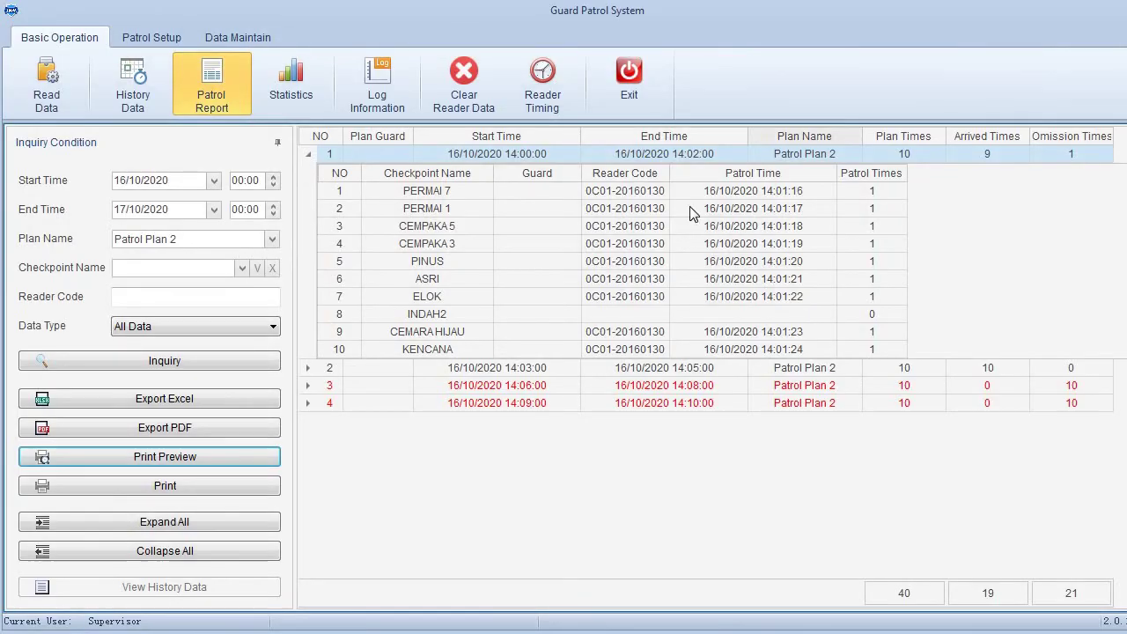